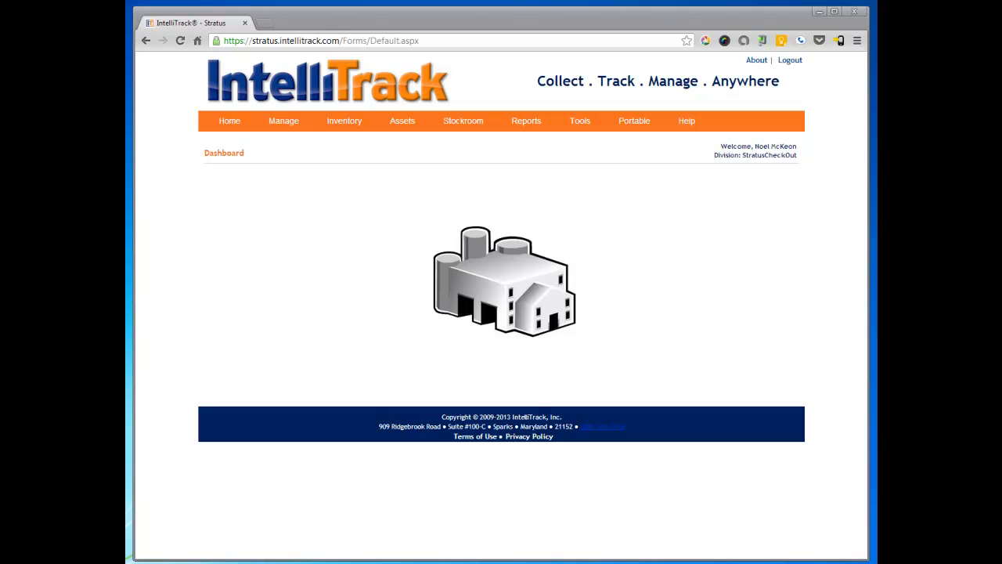
Step: Open the items list and review the assets recorded under the CELL_PHONE item
mouse_move(283, 123)
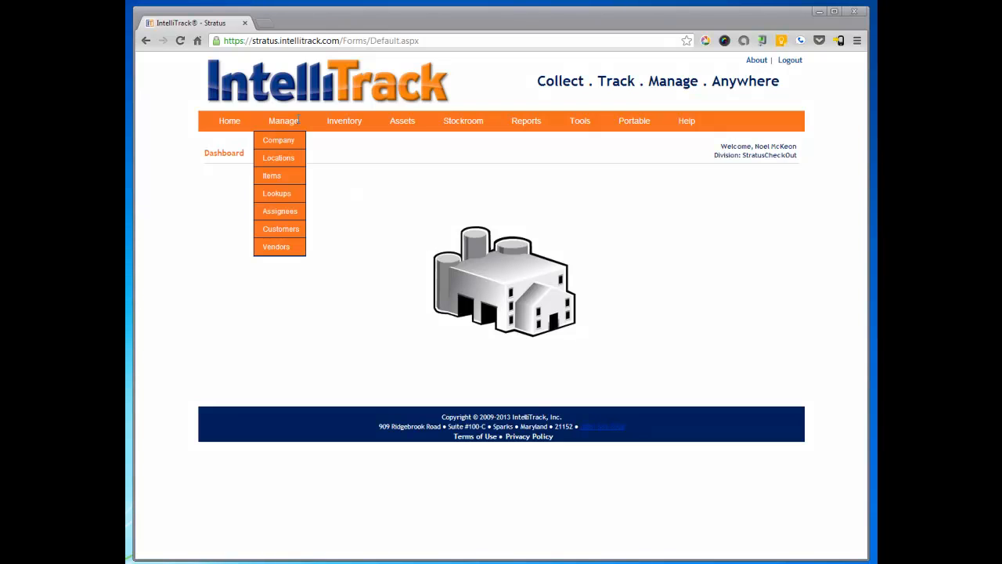
click(274, 177)
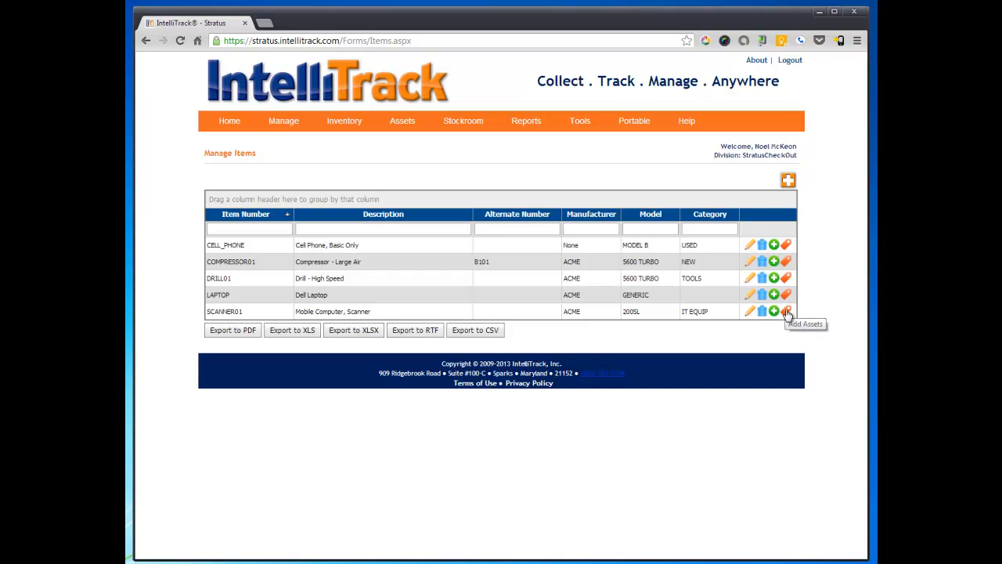
click(785, 245)
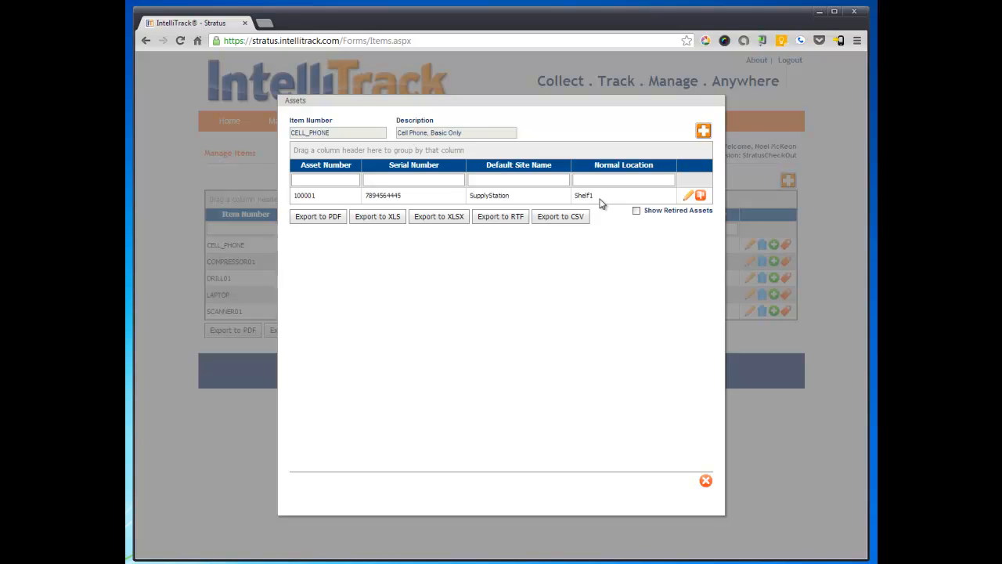
click(705, 480)
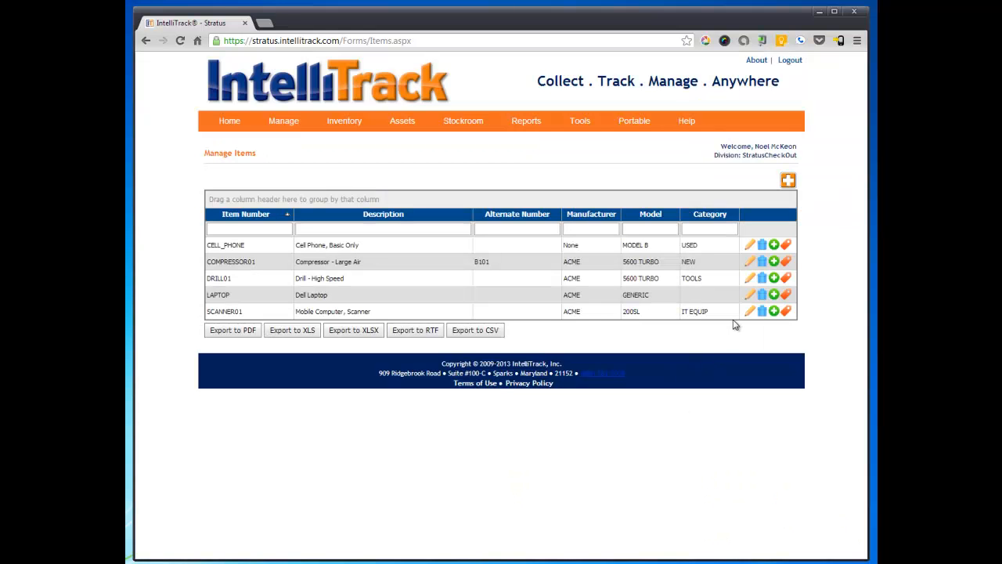
Step: Open asset 100002 of item COMPRESSOR01 and examine its asset number, serial number and comment fields
click(785, 262)
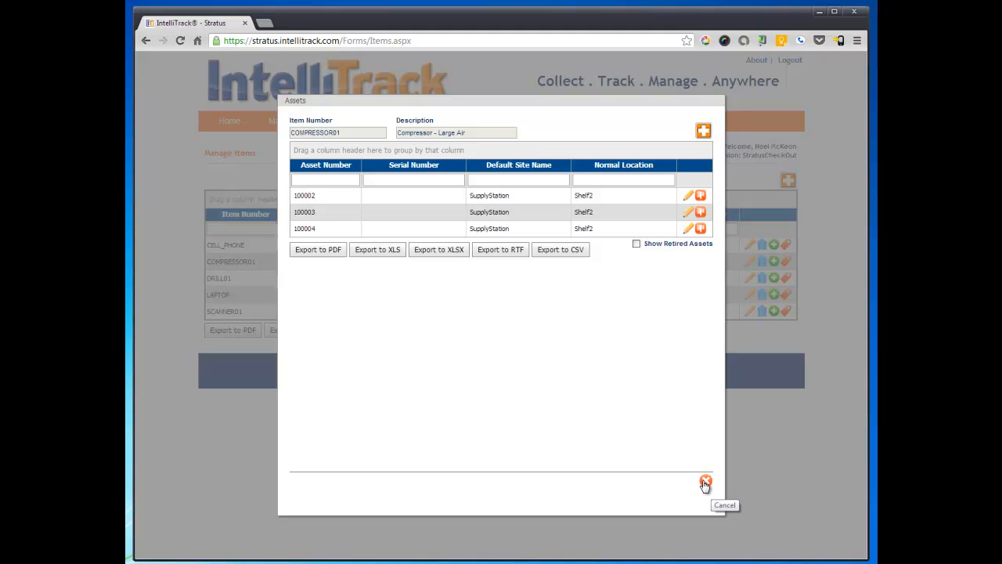
click(699, 245)
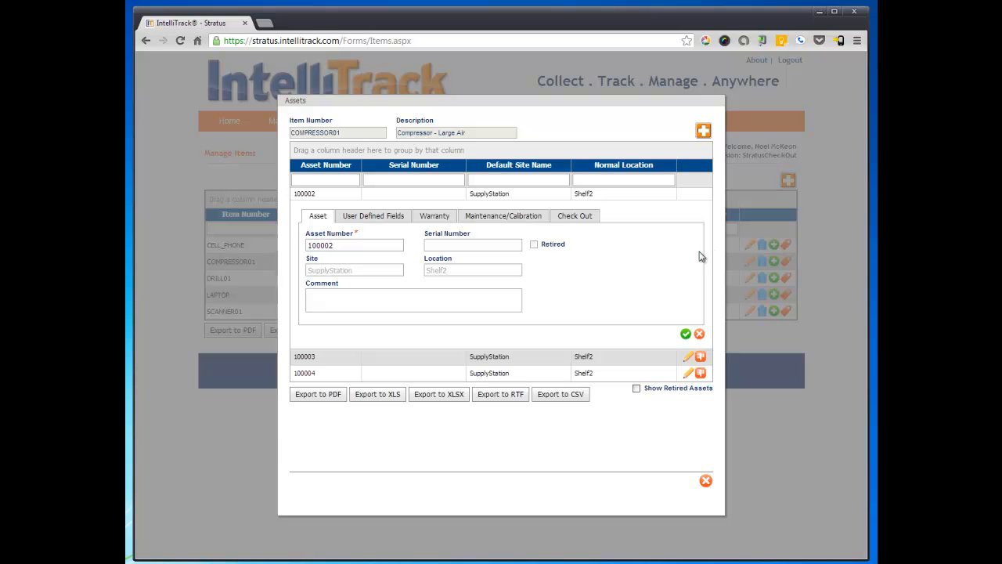
drag(338, 245, 302, 243)
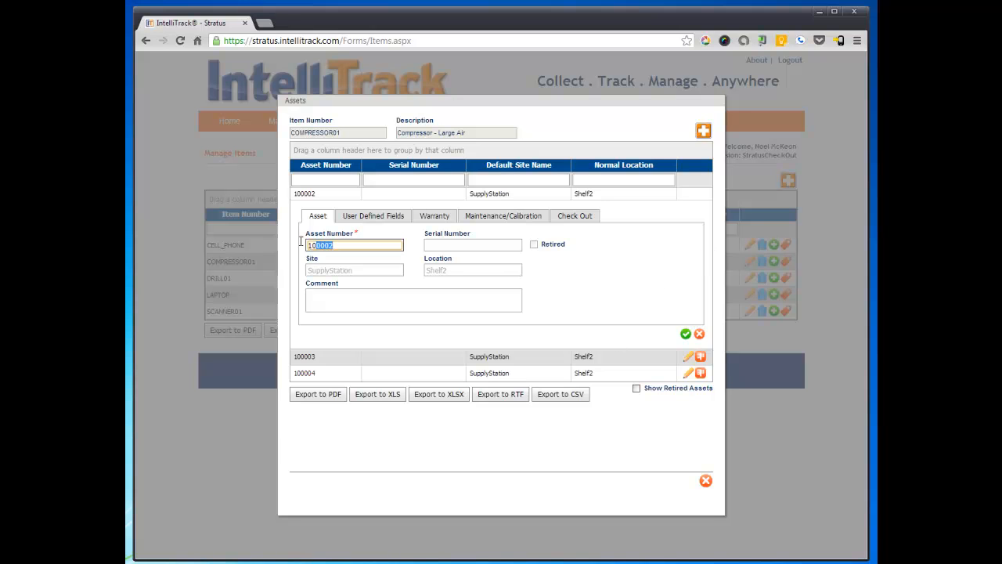
click(438, 244)
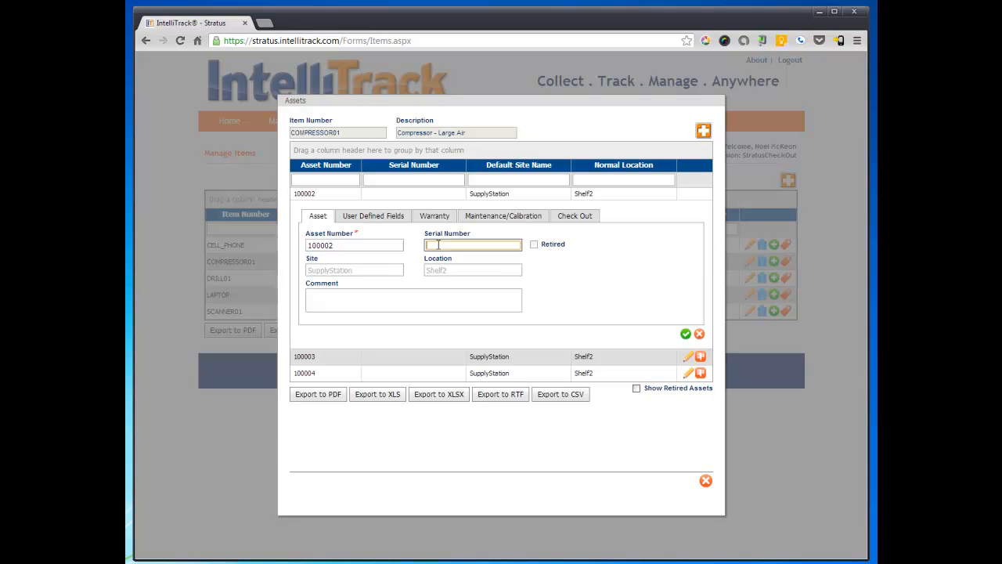
click(418, 293)
Step: Examine asset 100002's user-defined, warranty, condition, maintenance and check-out details, and return to the items list
click(363, 219)
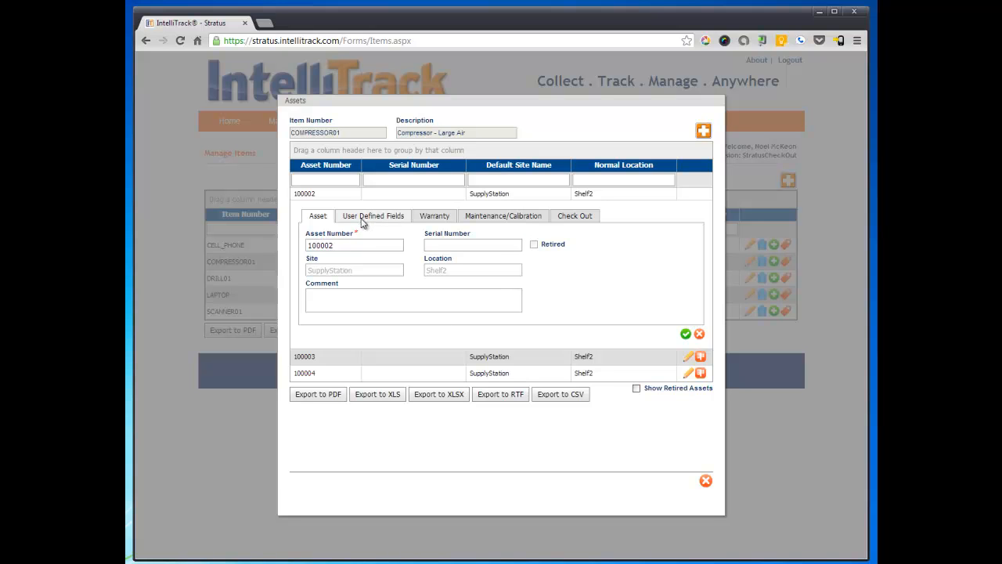
click(444, 217)
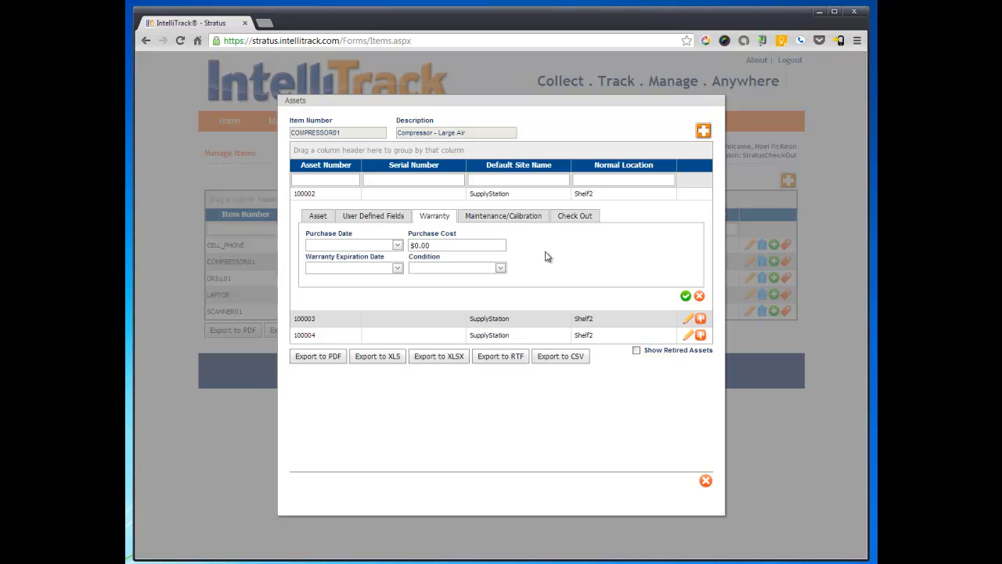
click(500, 269)
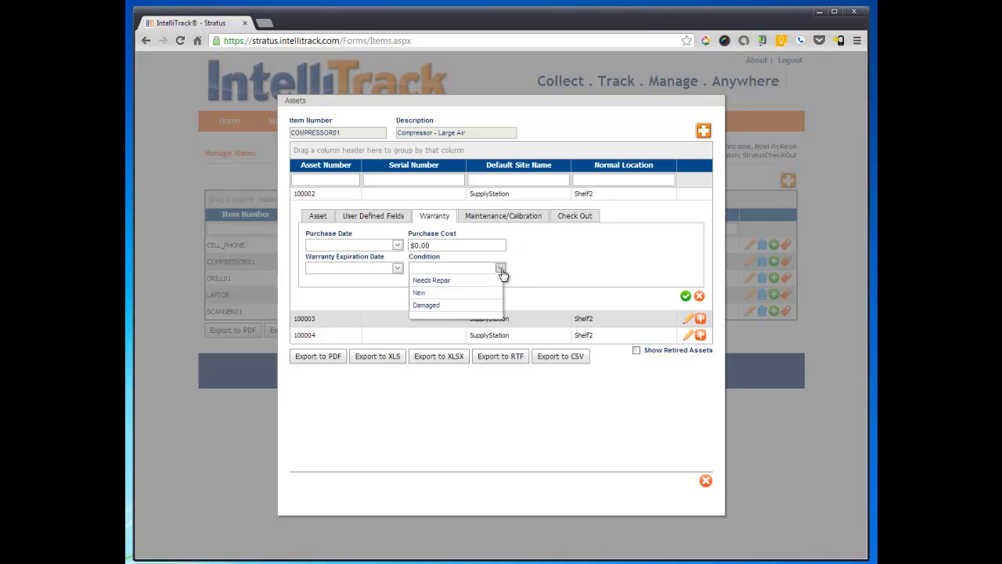
click(462, 292)
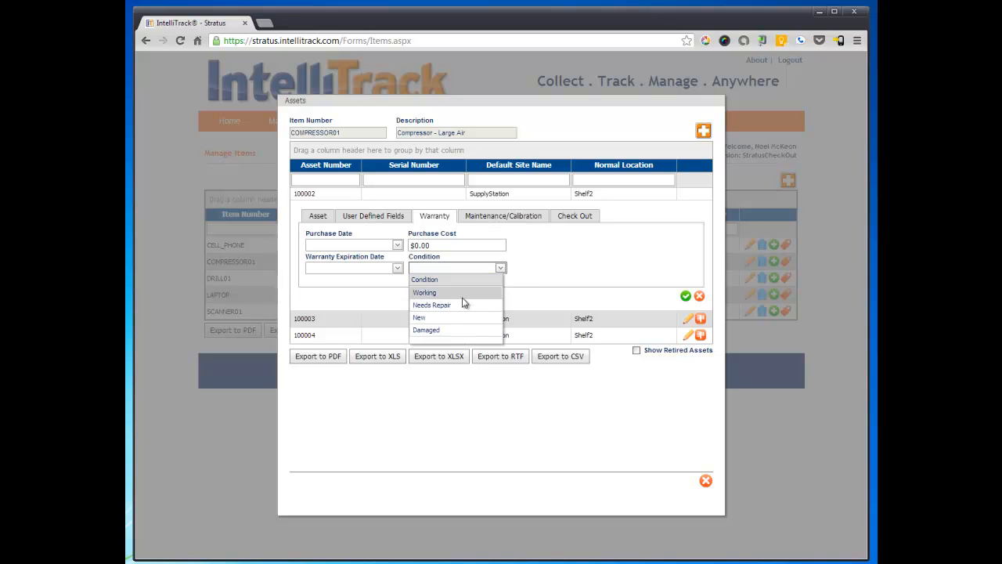
click(494, 224)
click(575, 219)
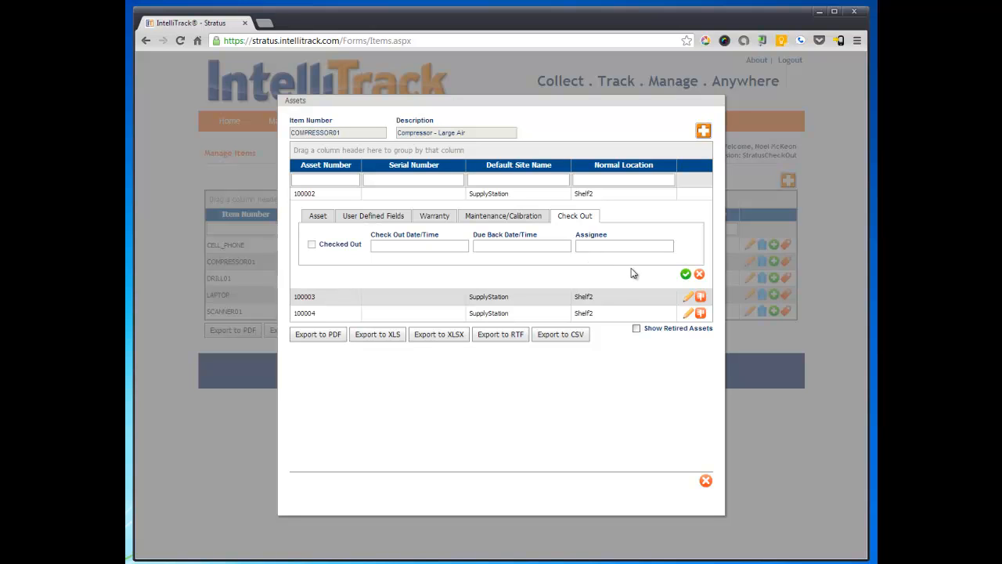
click(686, 275)
click(706, 479)
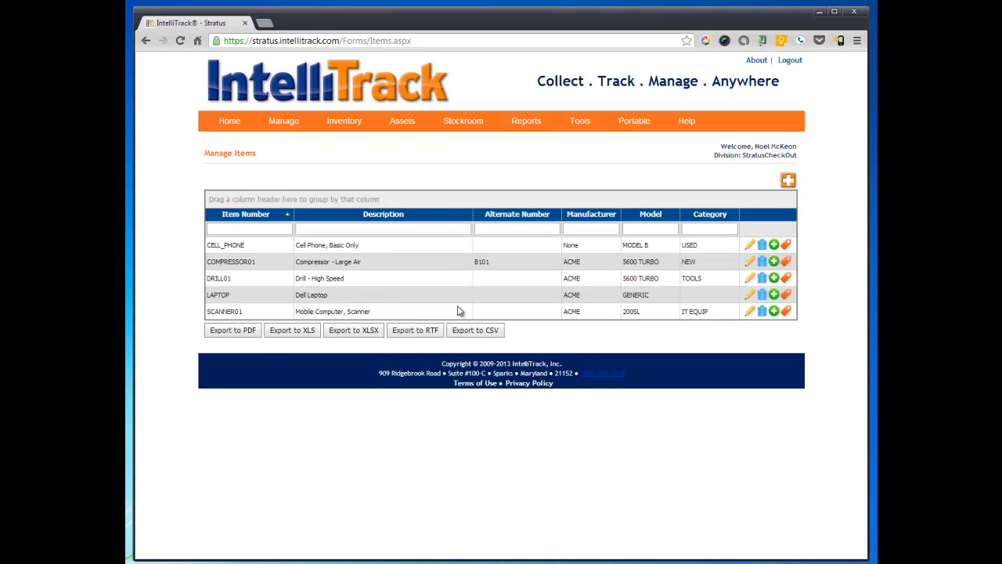
Step: Start an asset check-out and choose the first listed assignee
mouse_move(403, 126)
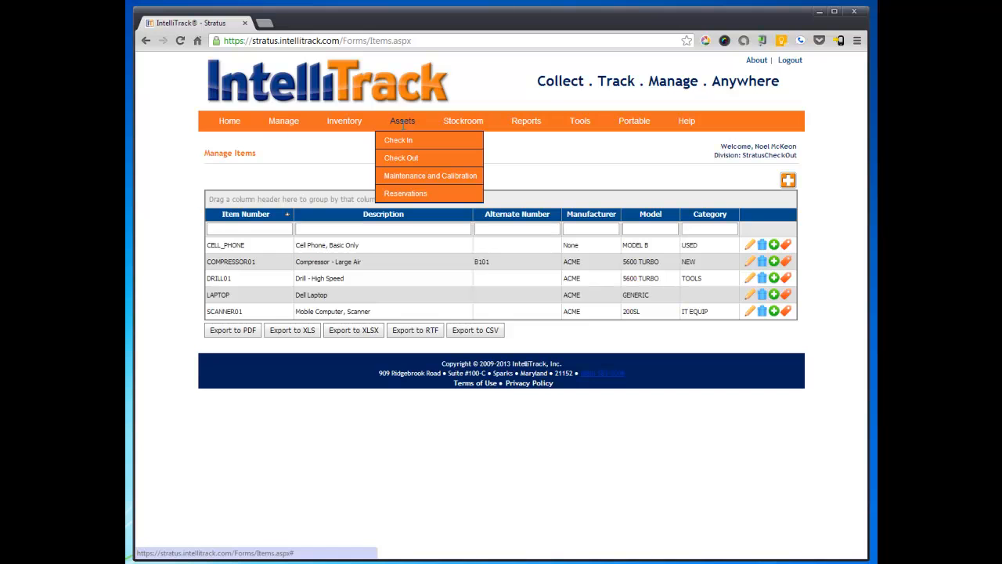
click(406, 158)
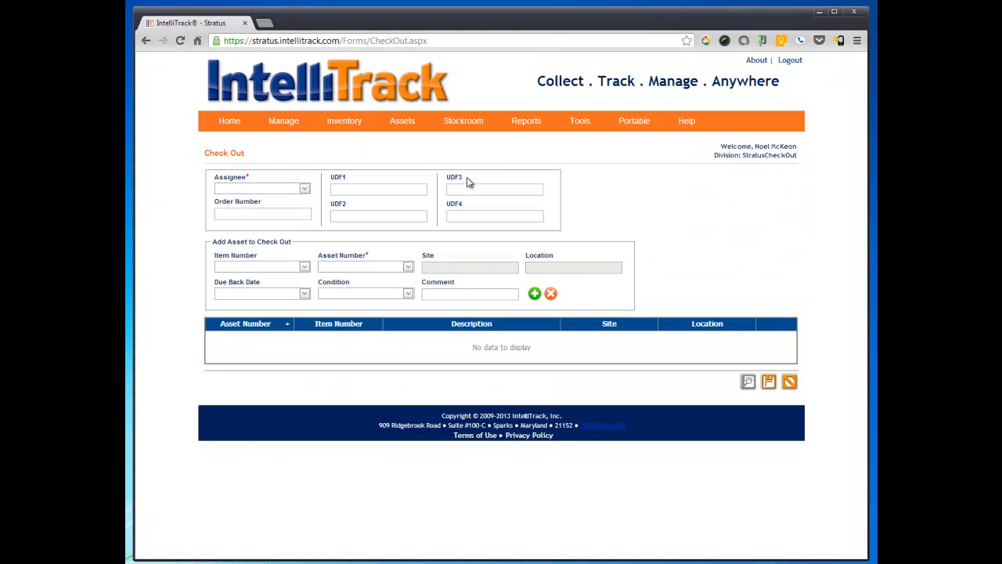
click(304, 189)
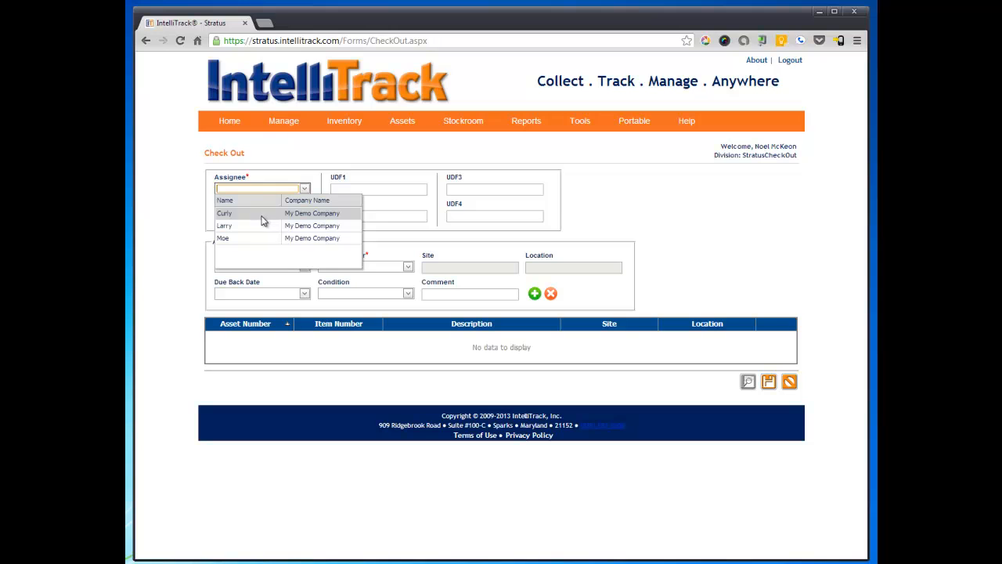
click(263, 215)
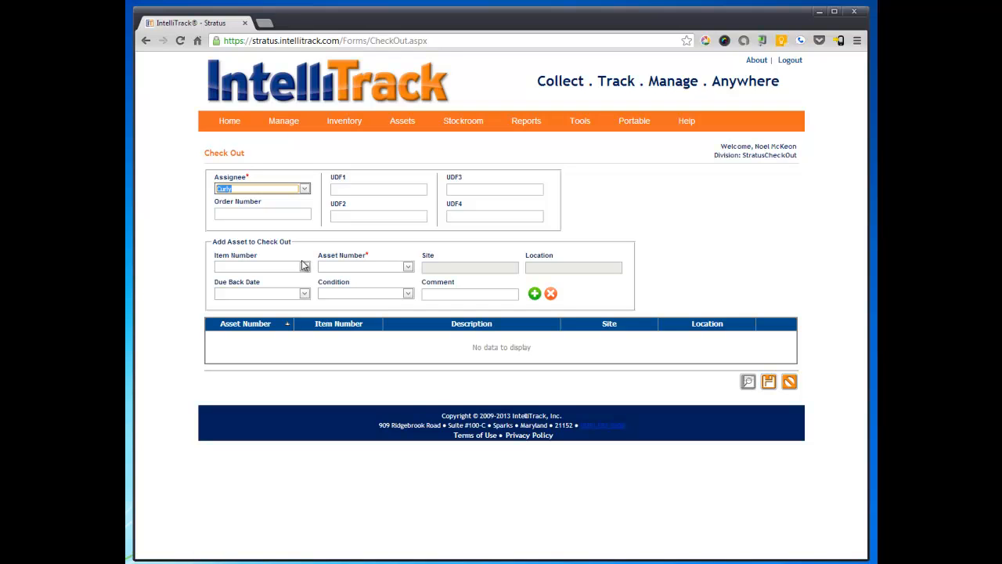
click(240, 188)
click(401, 240)
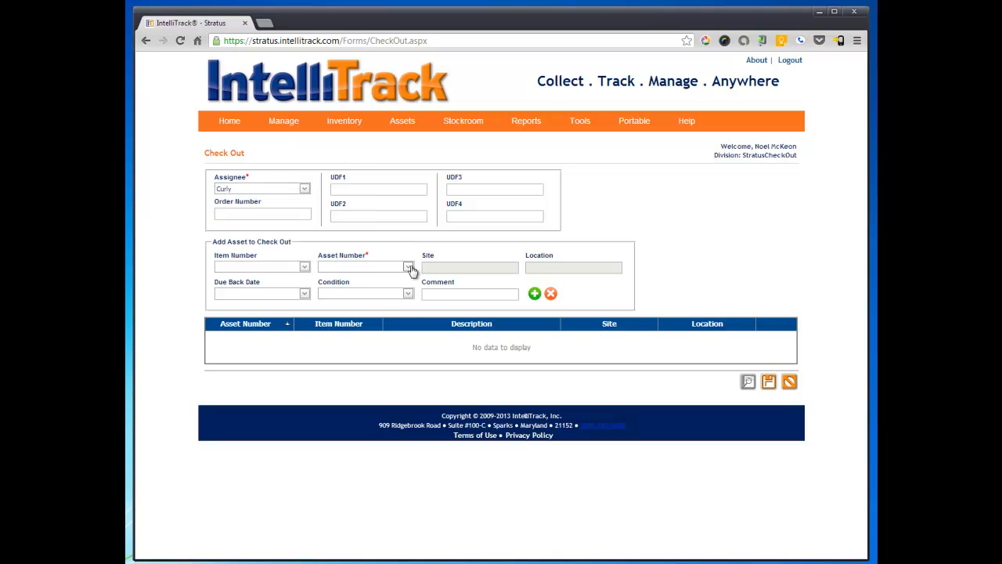
Step: Add cell phone asset 100001 to the check-out list
click(408, 267)
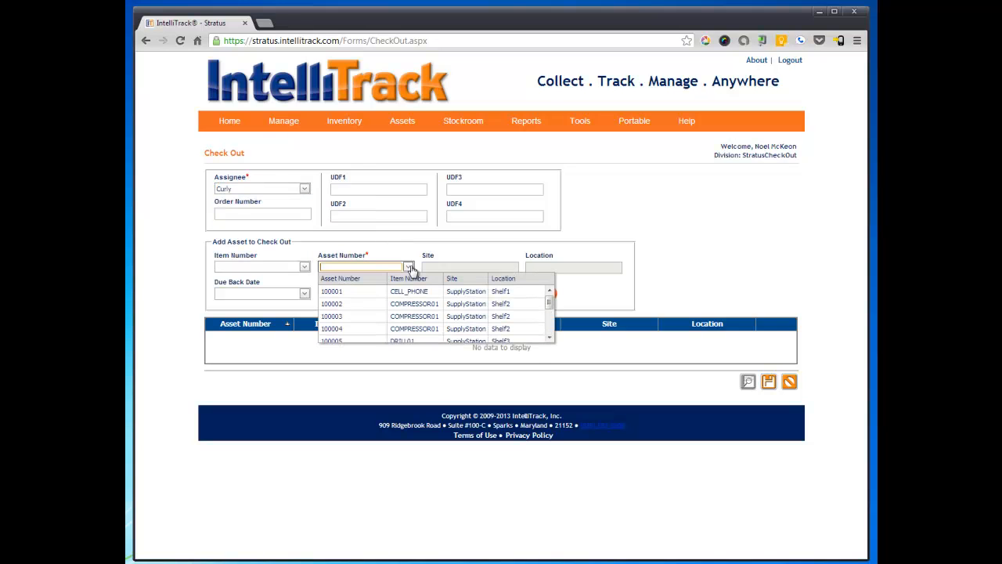
click(356, 291)
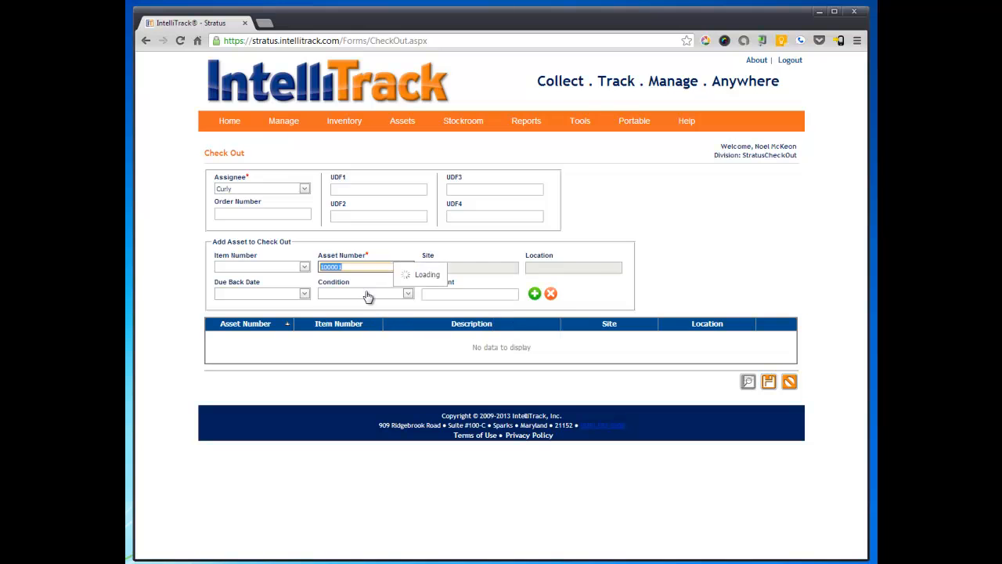
click(535, 295)
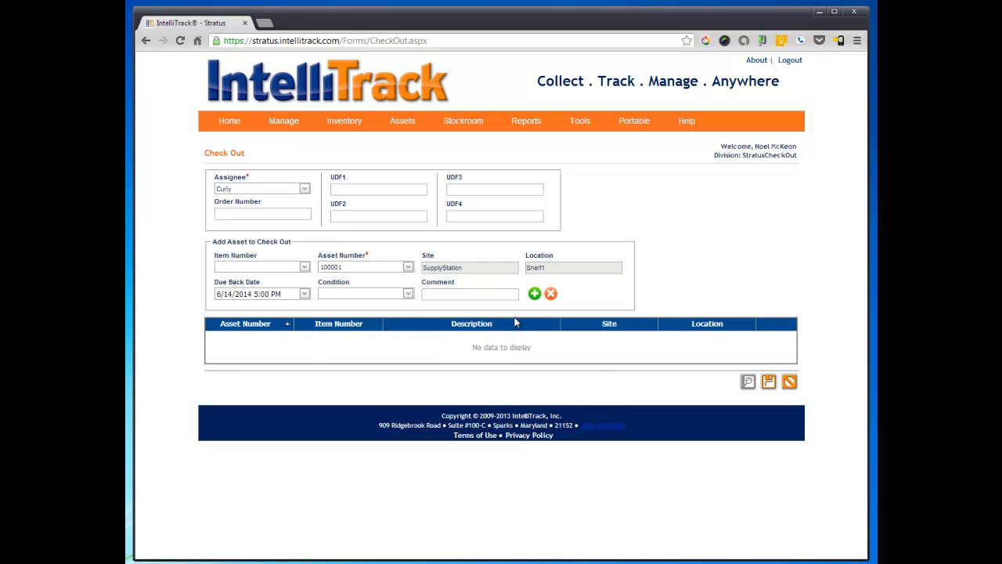
Step: Add laptop asset 100006 to the check-out list and save the check-out
click(408, 267)
scroll(411, 309, down, 2)
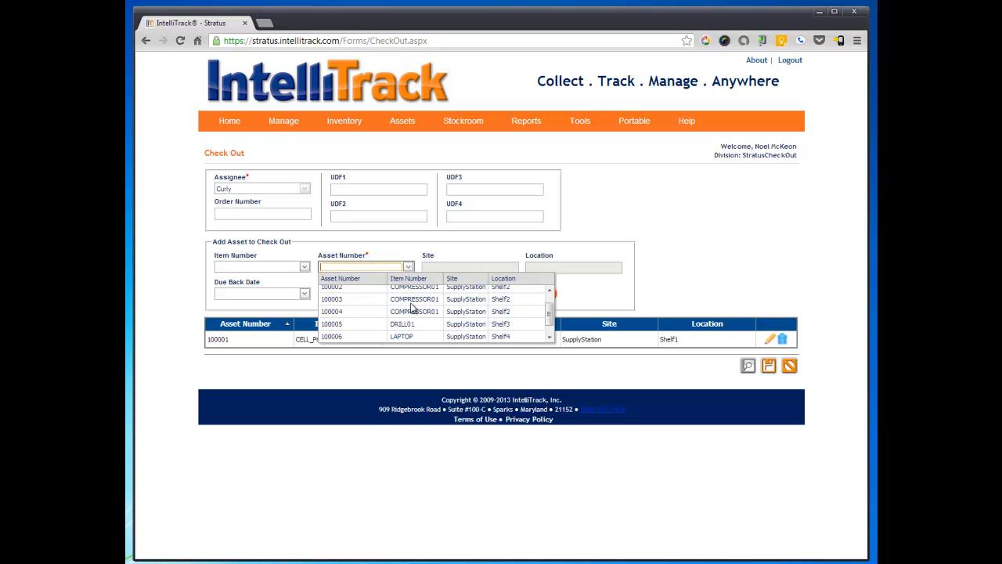
click(408, 337)
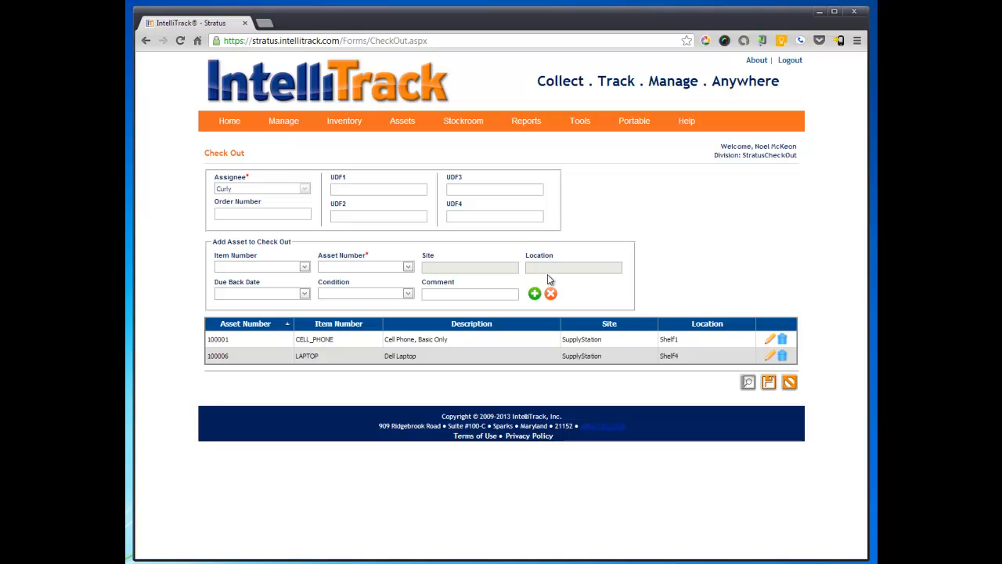
click(767, 384)
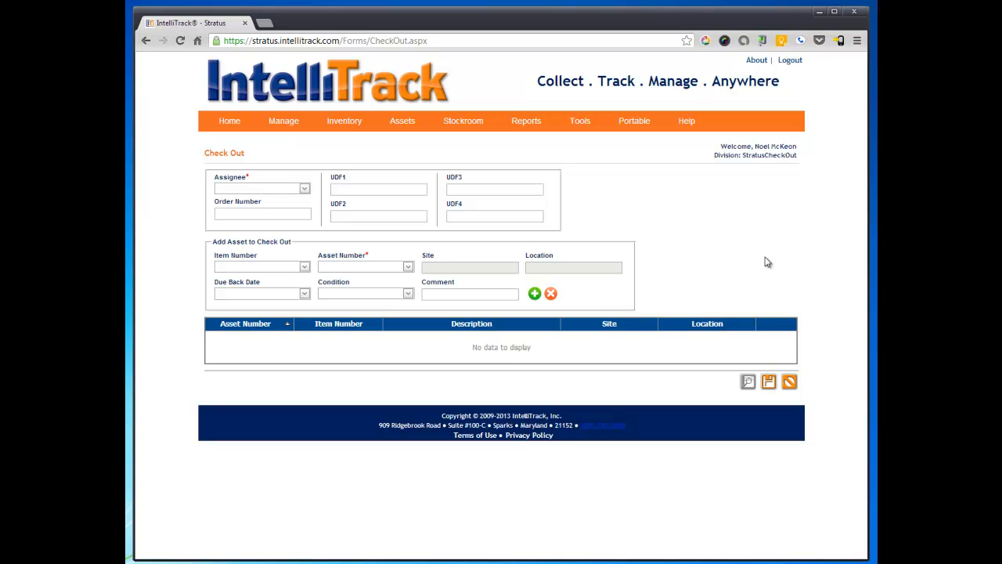
Step: Check out compressor asset 100004 to the third listed assignee and save the transaction
click(304, 189)
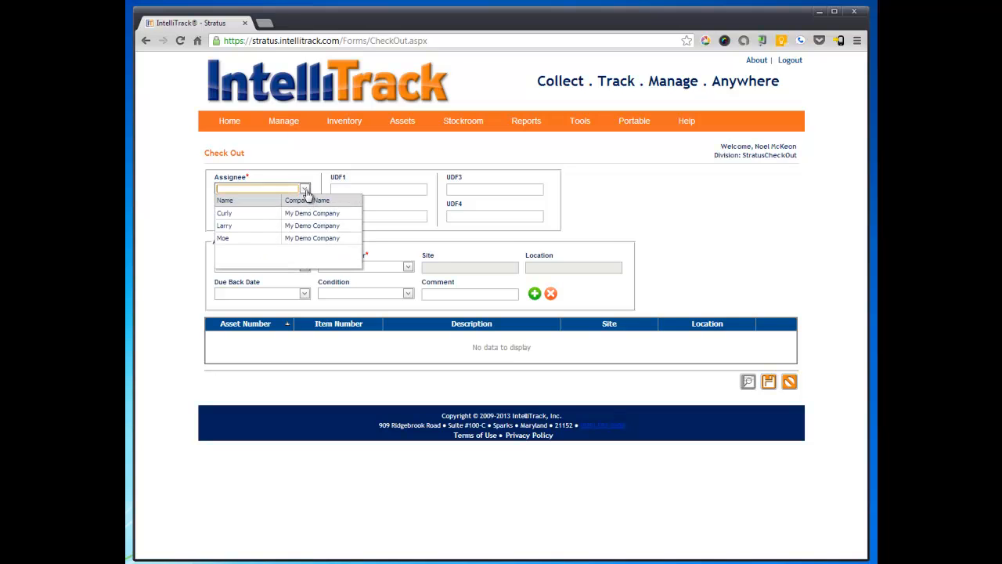
click(288, 237)
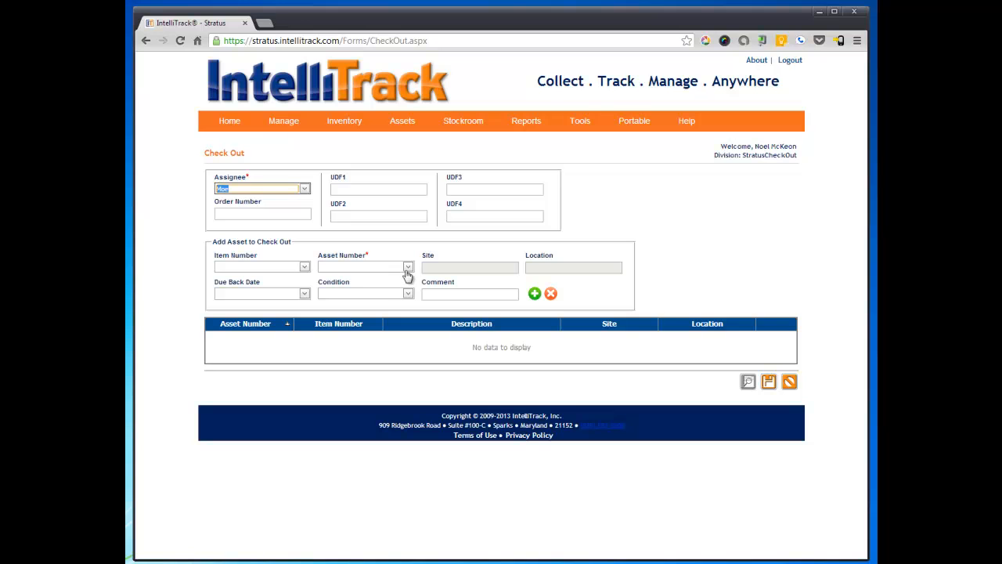
click(408, 267)
click(395, 316)
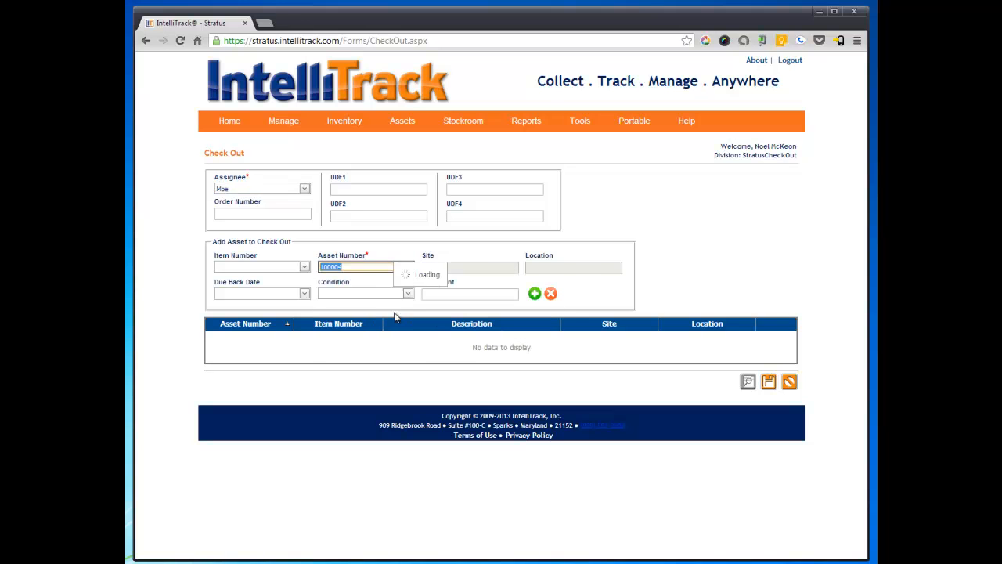
click(534, 295)
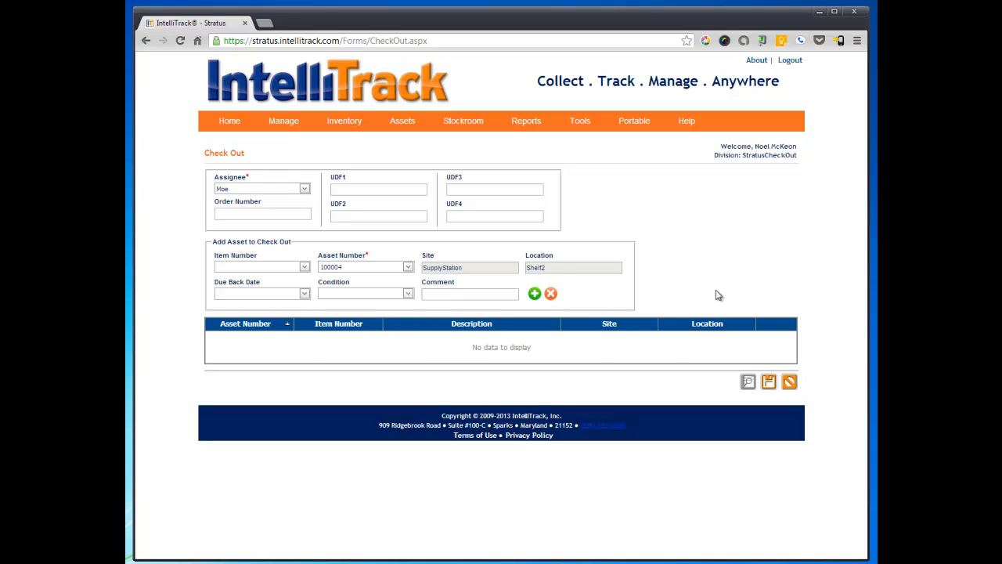
click(767, 361)
Step: Review the check-out details of CELL_PHONE asset 100001 from the items list and close its asset window
mouse_move(283, 121)
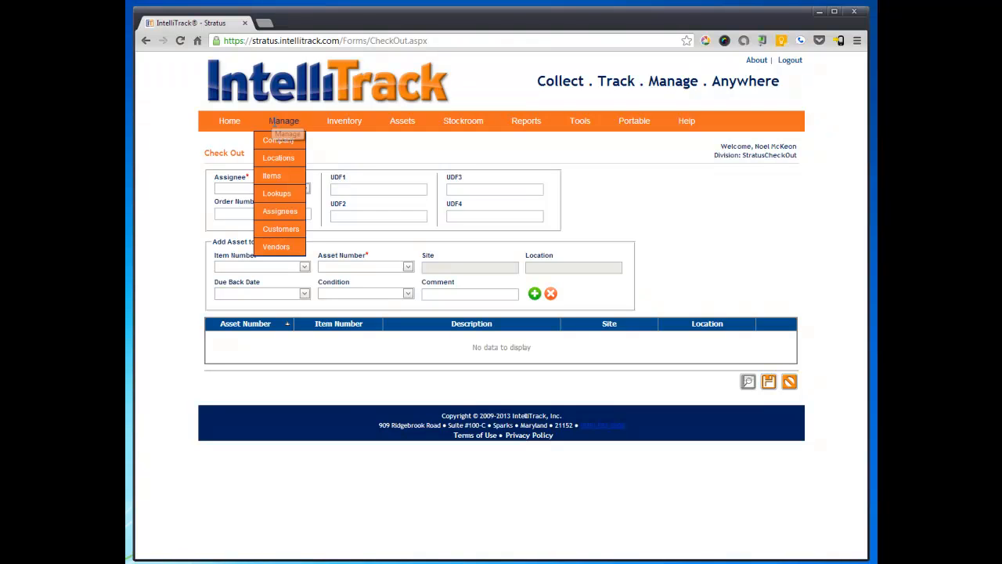
click(277, 177)
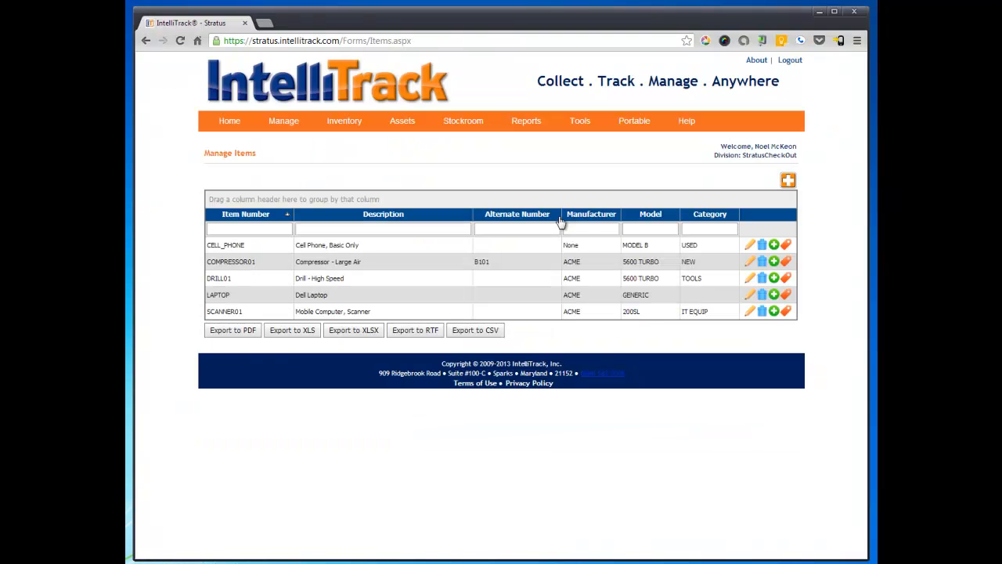
click(773, 254)
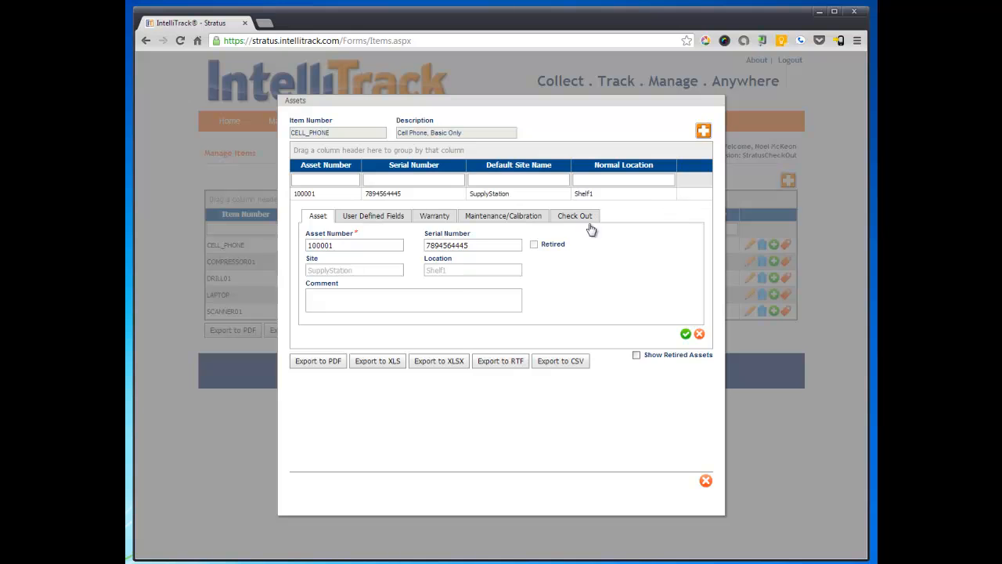
click(588, 219)
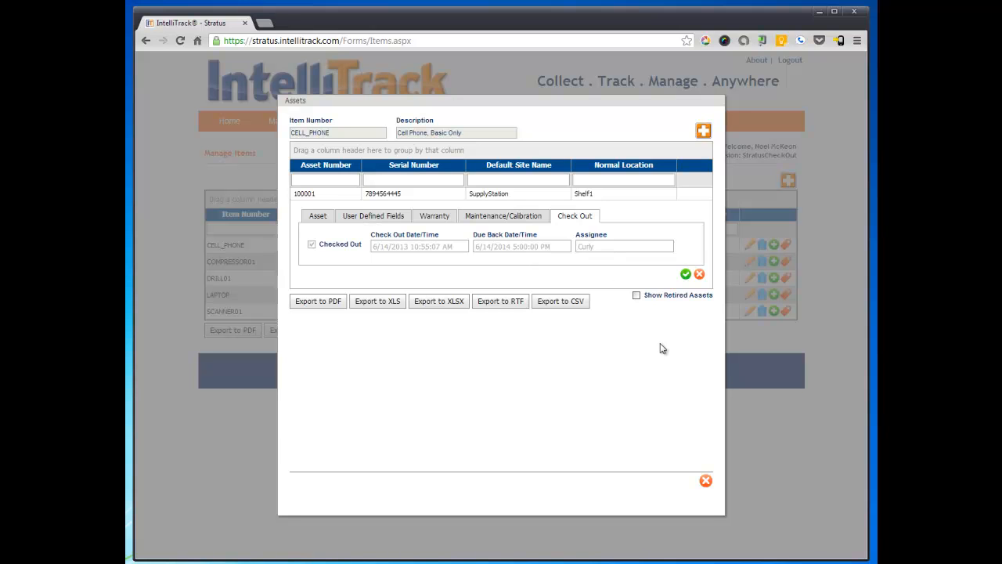
click(705, 480)
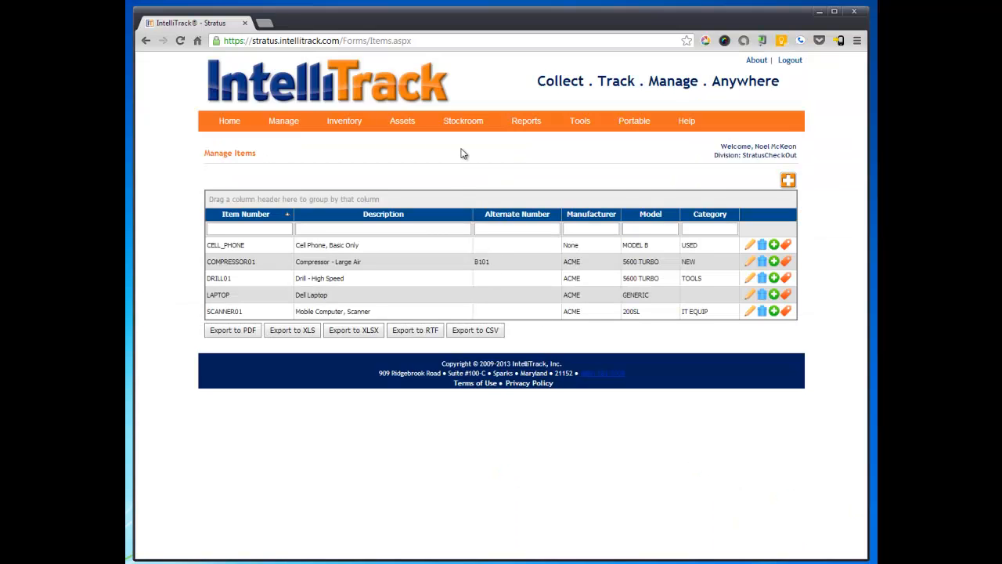
Step: Run the Check Out Receipt By Assignee report from the Asset reports for the first listed assignee
mouse_move(526, 124)
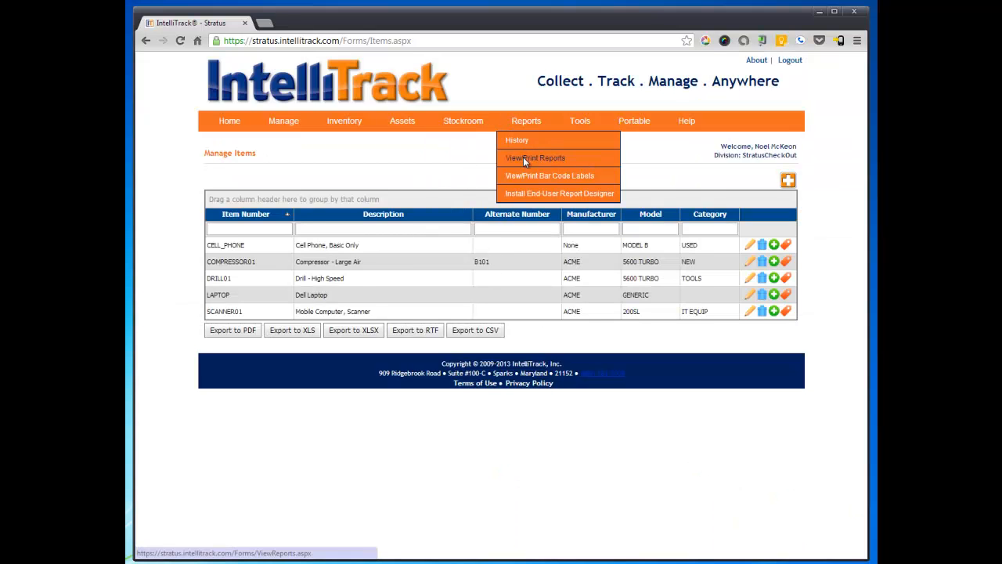
click(523, 157)
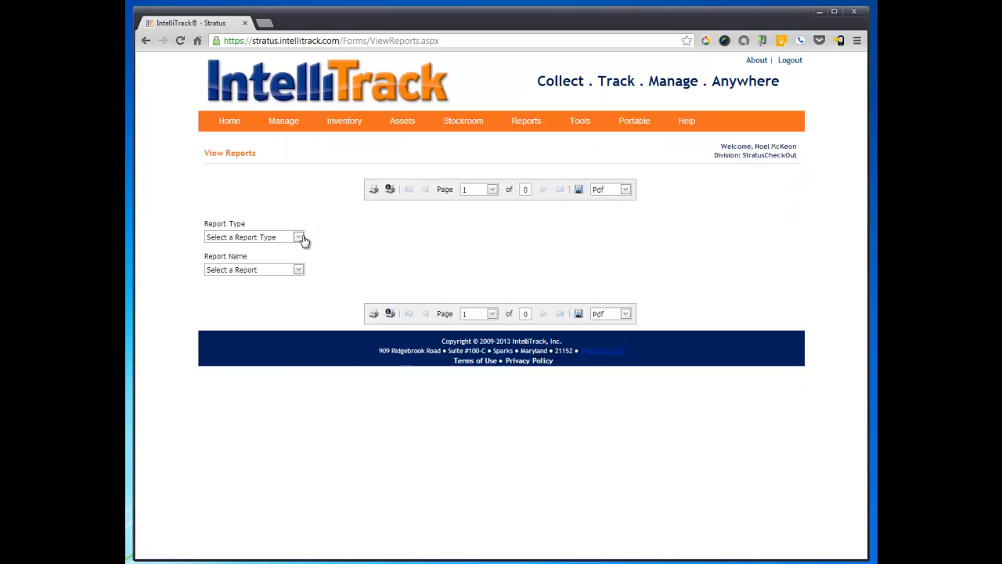
click(301, 239)
click(235, 260)
click(299, 270)
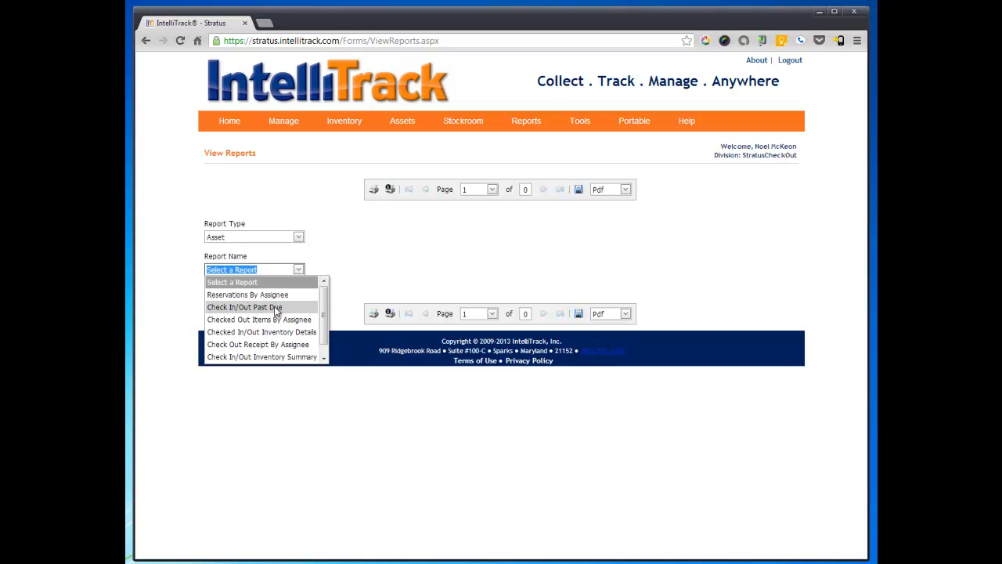
click(273, 344)
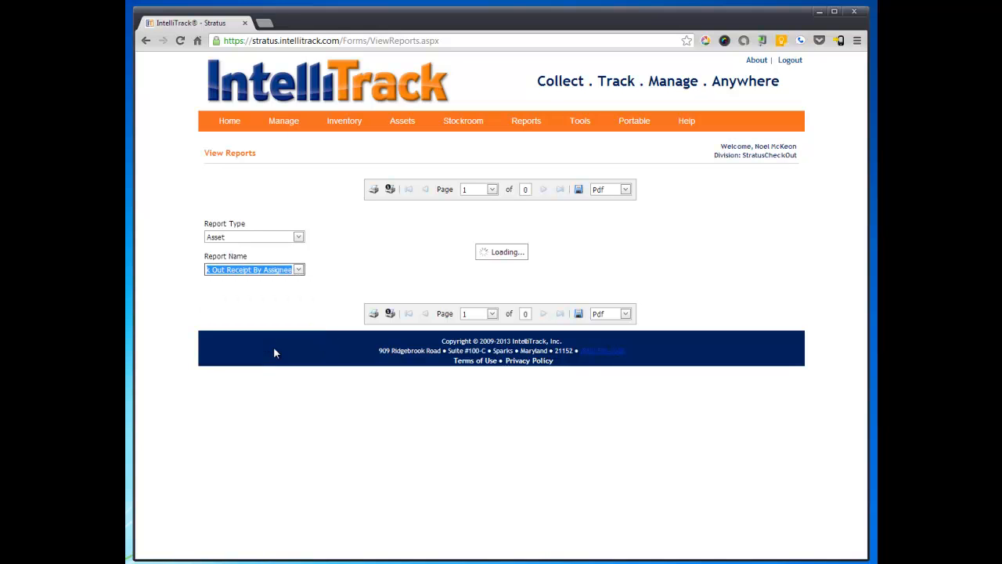
click(285, 331)
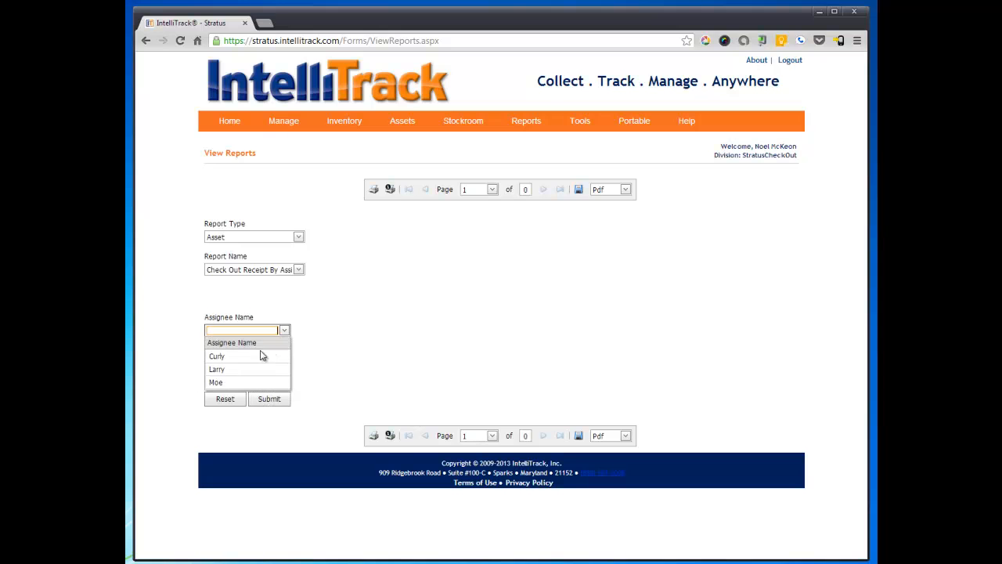
click(252, 358)
click(268, 399)
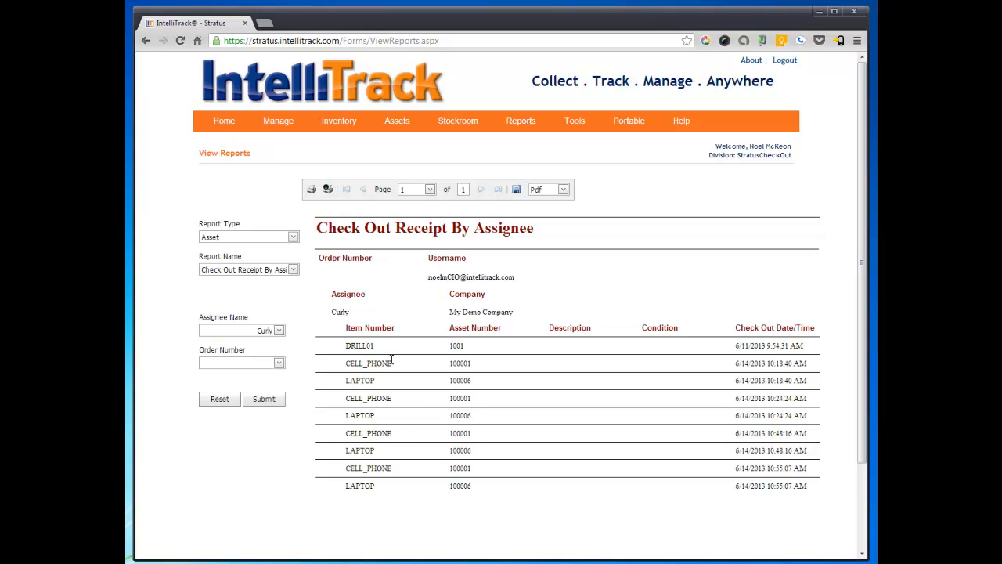
Step: Run the Check In/Out Inventory Summary report for all item numbers
click(293, 269)
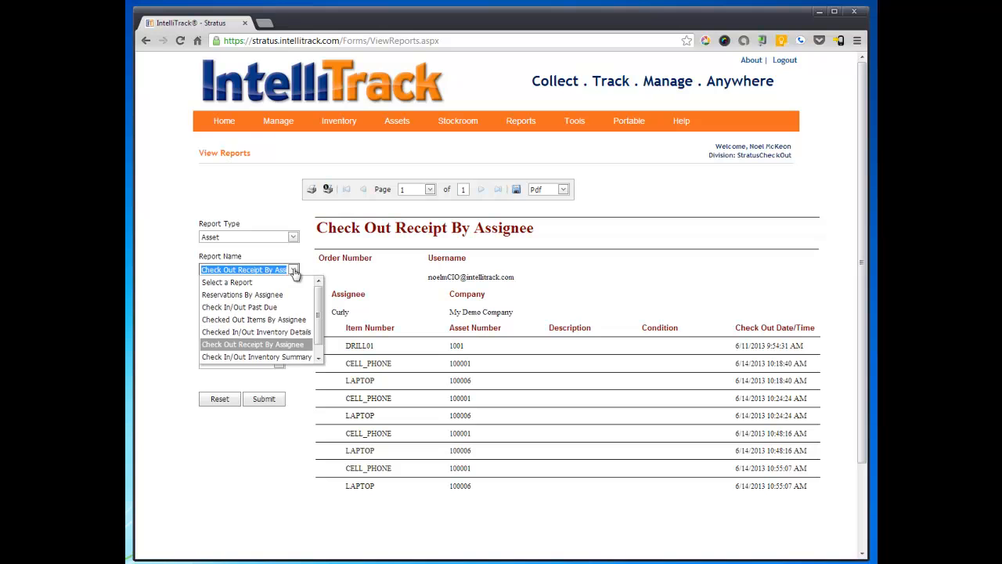
click(282, 357)
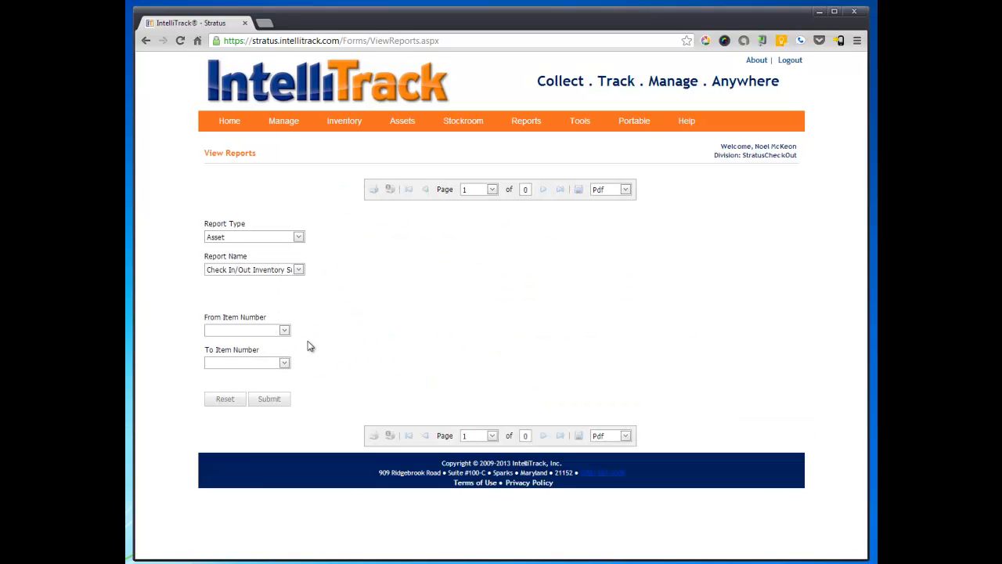
click(284, 400)
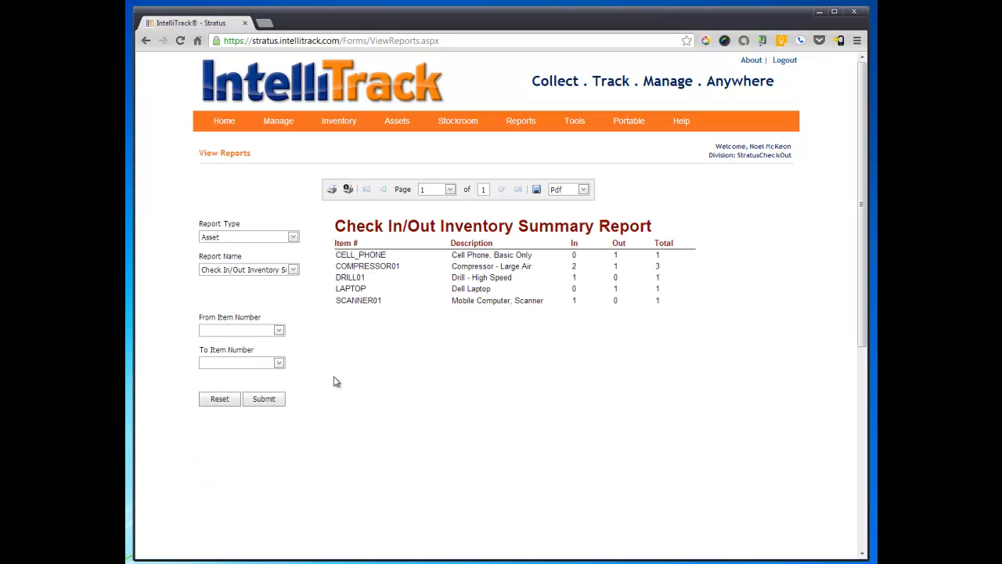
Step: Run the Checked In/Out Inventory Details report for all items and review its first page of checked-out assets
click(294, 269)
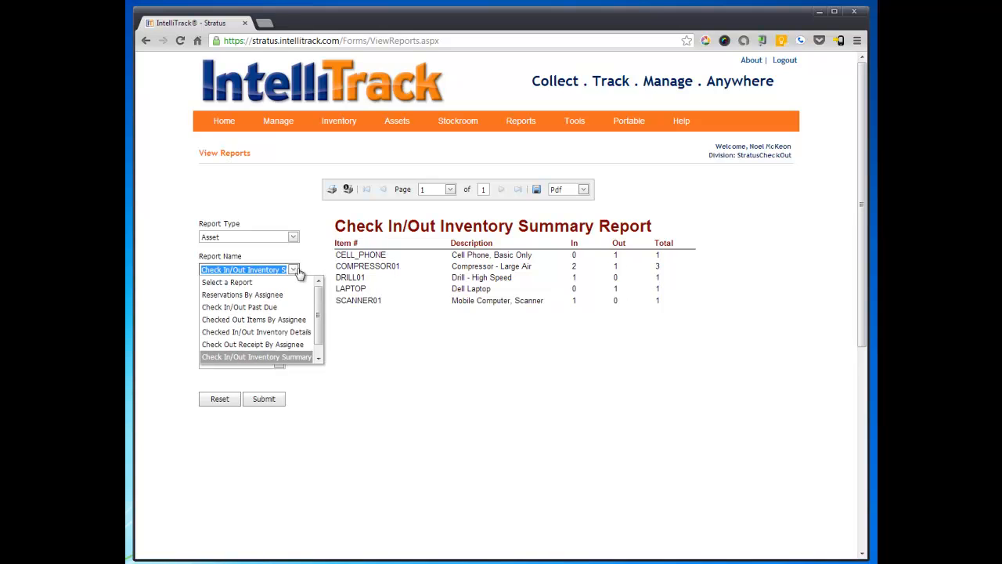
click(276, 333)
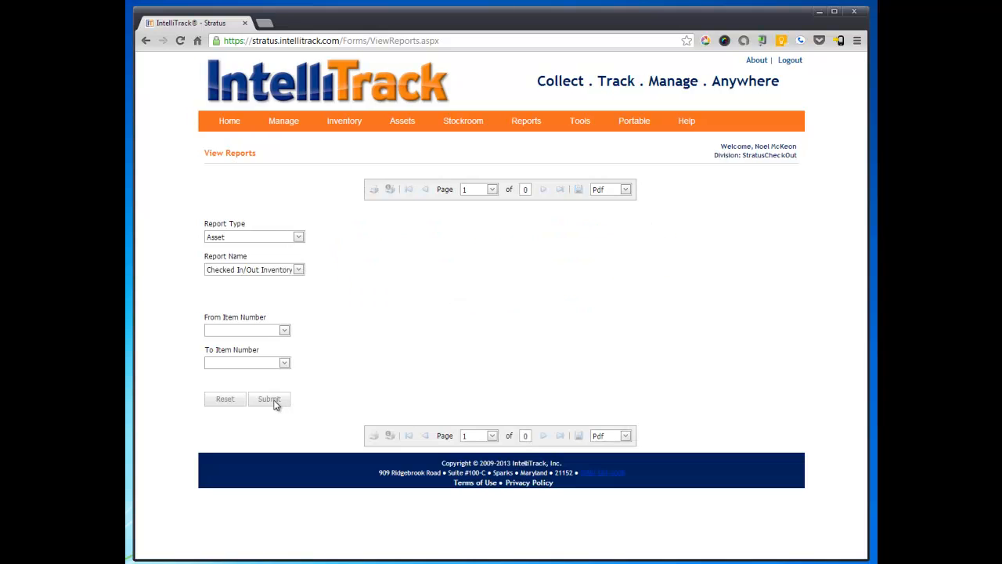
click(275, 401)
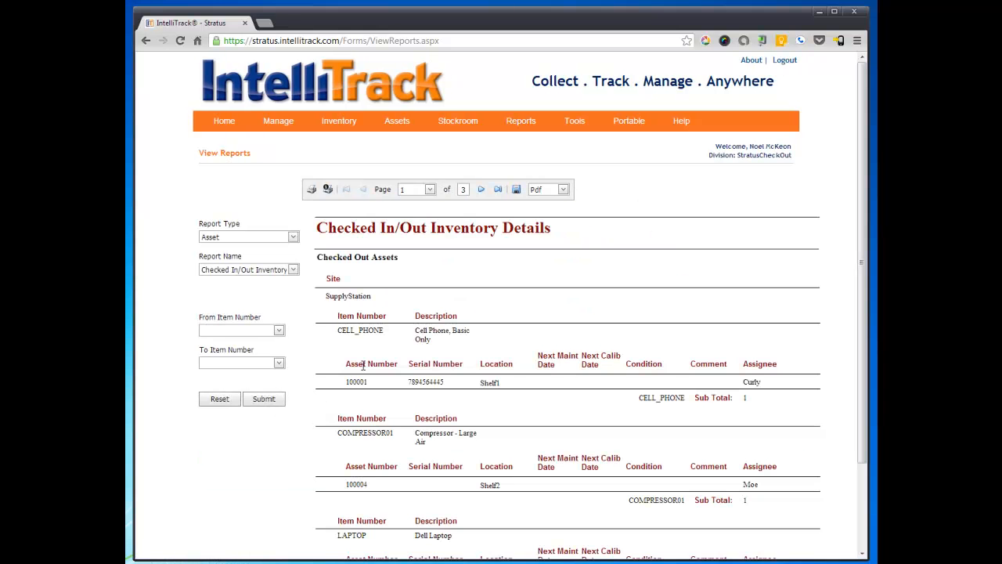
scroll(508, 355, down, 2)
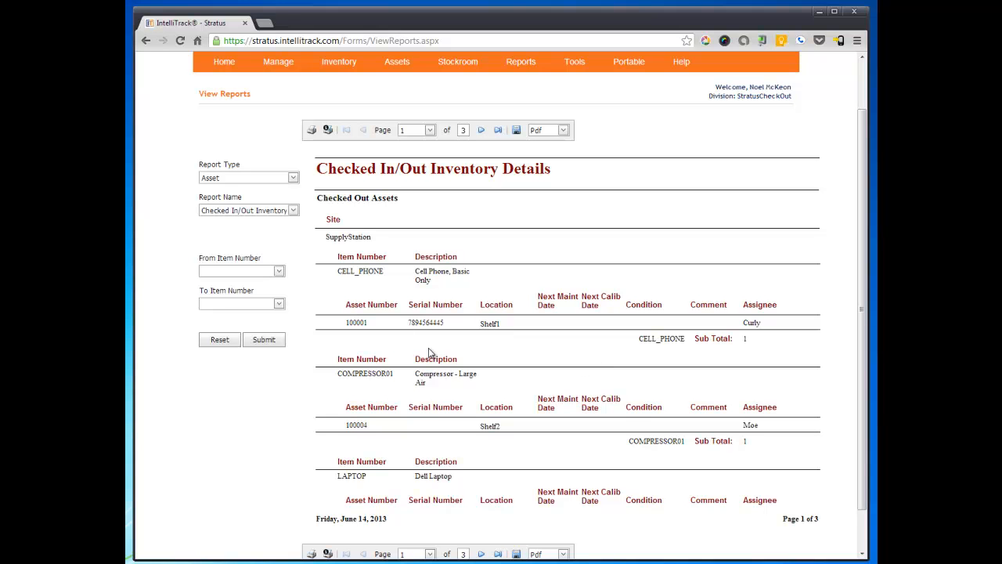
scroll(378, 324, up, 2)
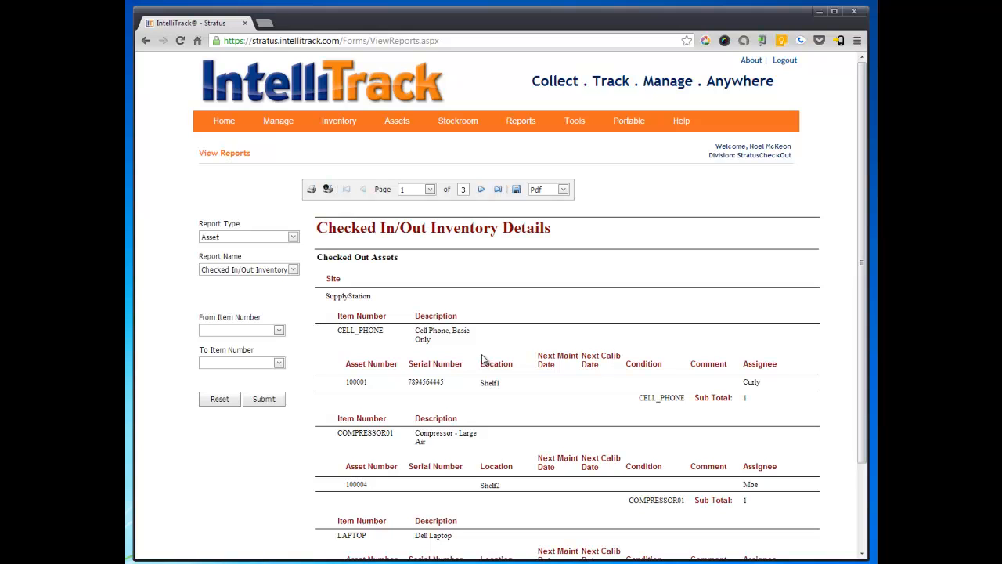
Step: Add cell phone asset 100001 to the asset check-in list and return to the dashboard
mouse_move(330, 127)
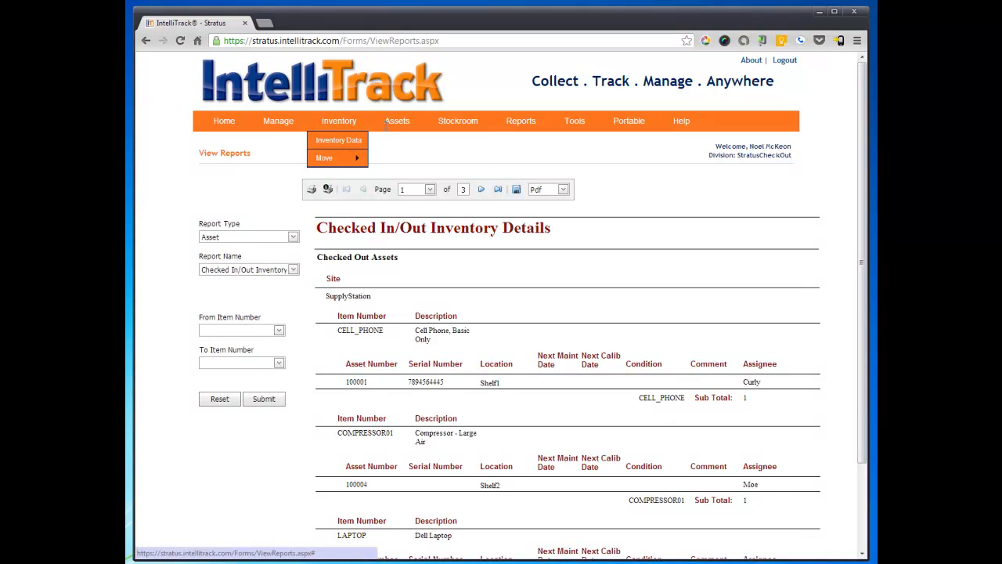
click(400, 139)
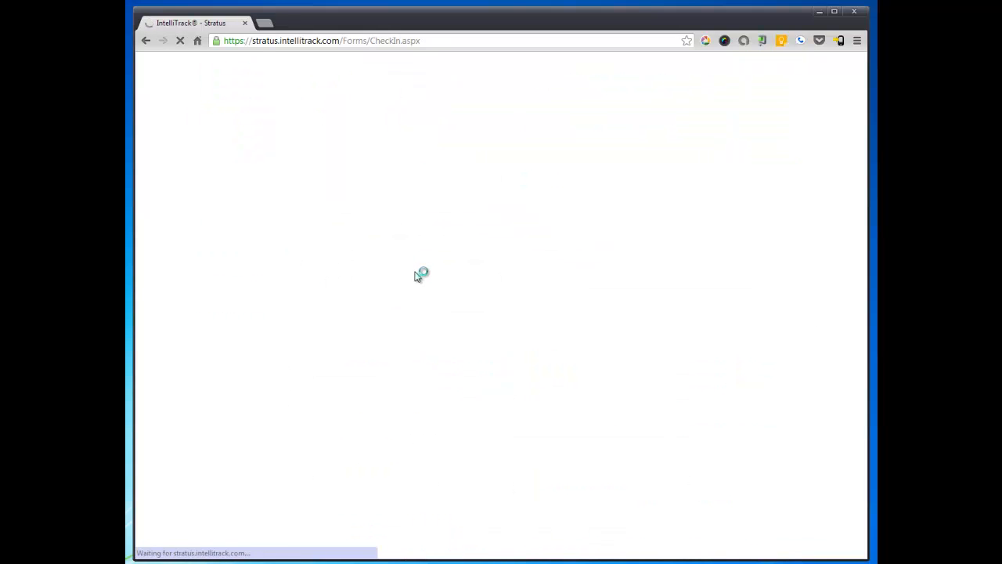
click(405, 267)
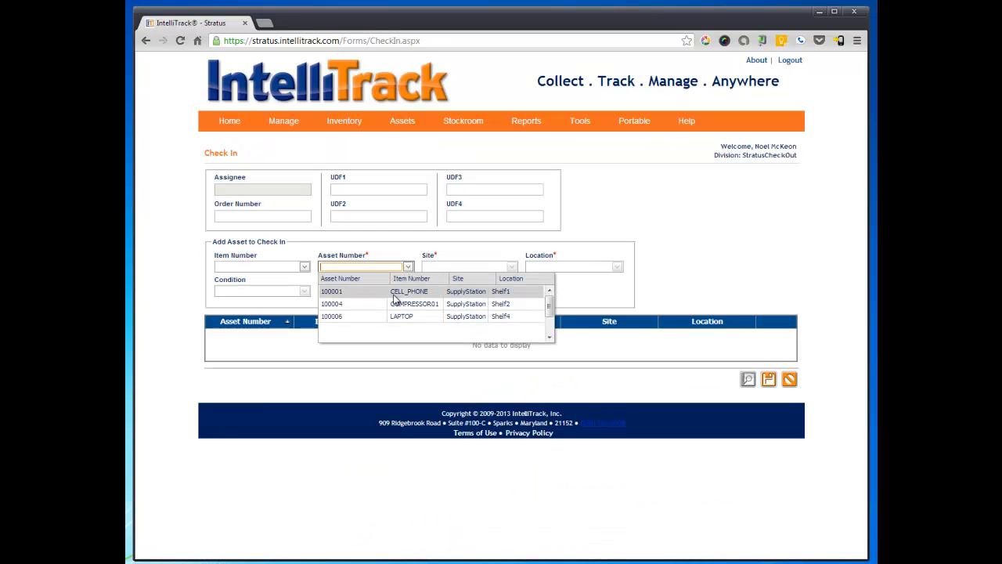
click(394, 294)
click(431, 293)
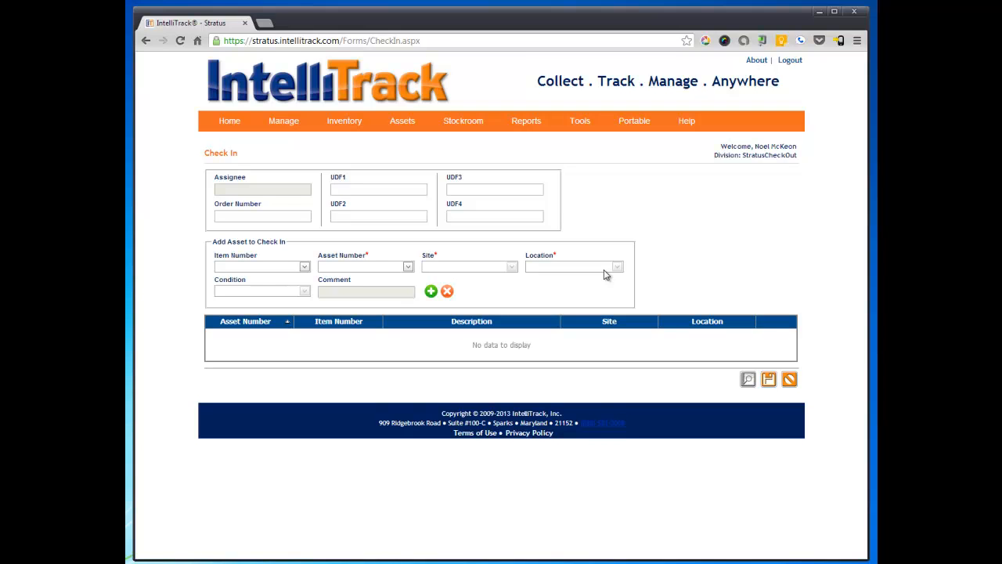
click(233, 130)
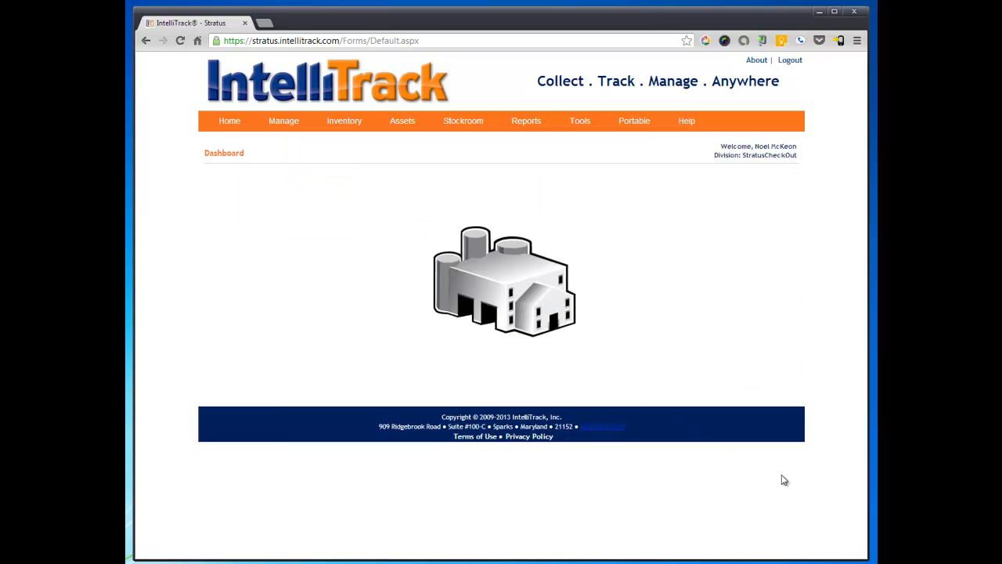